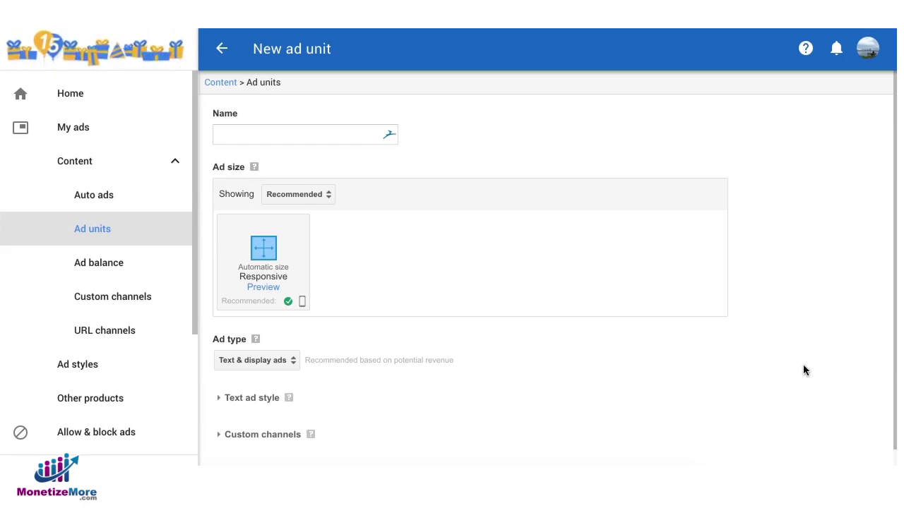
# Name the new ad unit test_training and set its size to the 728 x 90 Leaderboard horizontal banner
pyautogui.click(782, 366)
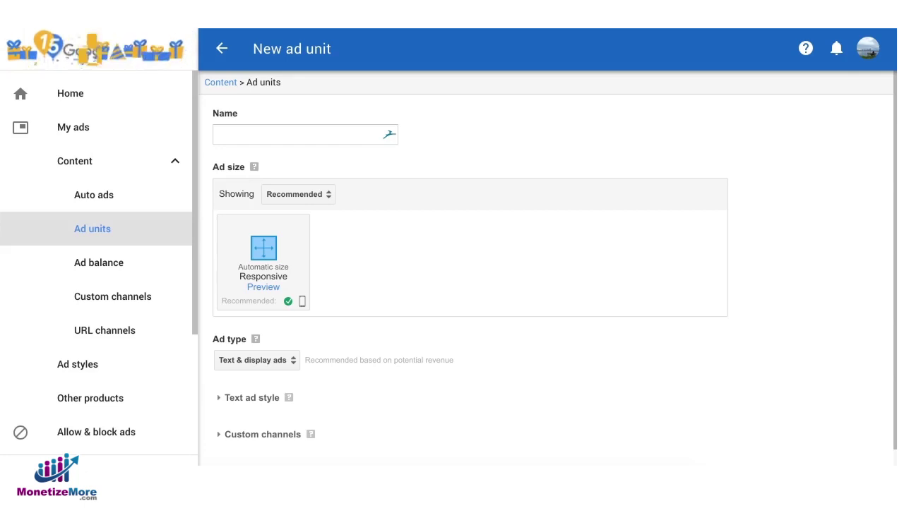
pyautogui.click(288, 136)
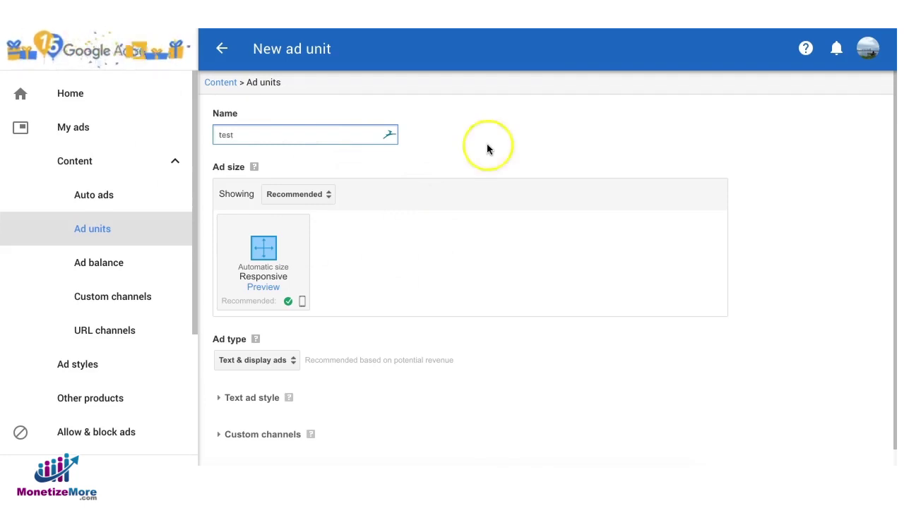
pyautogui.write('training')
pyautogui.click(286, 194)
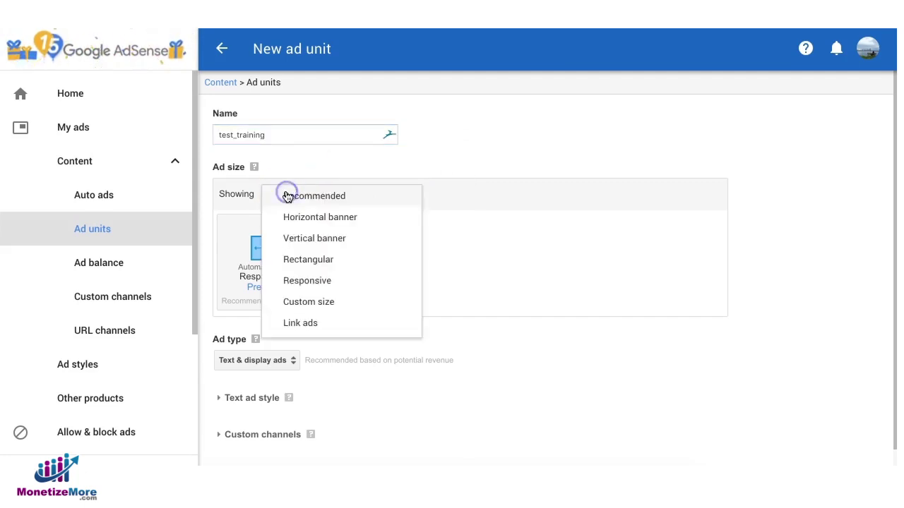
pyautogui.click(351, 220)
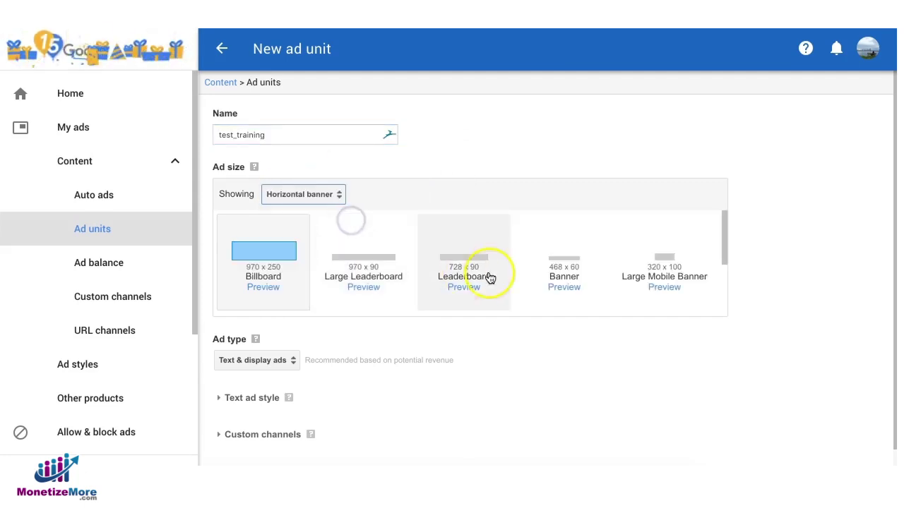
pyautogui.click(449, 240)
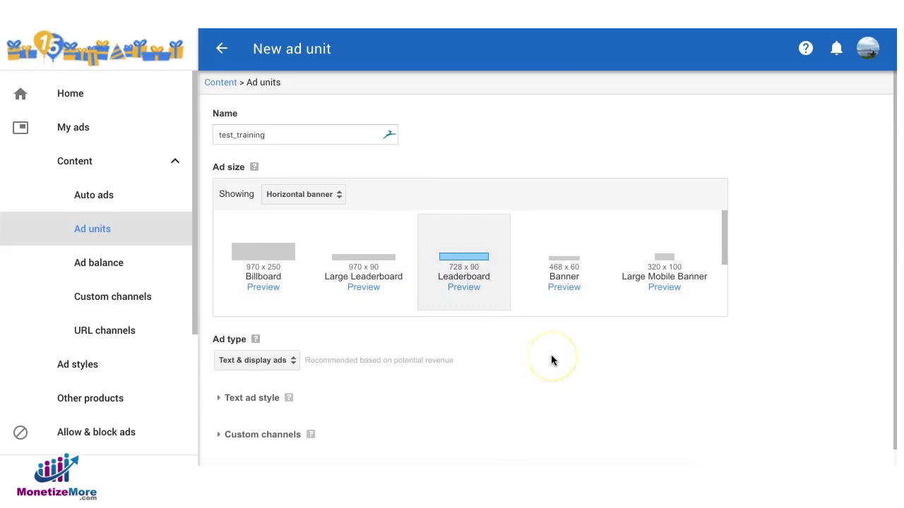
# Create a new text ad style for the ad unit and name it training
pyautogui.scroll(-1, 551, 360)
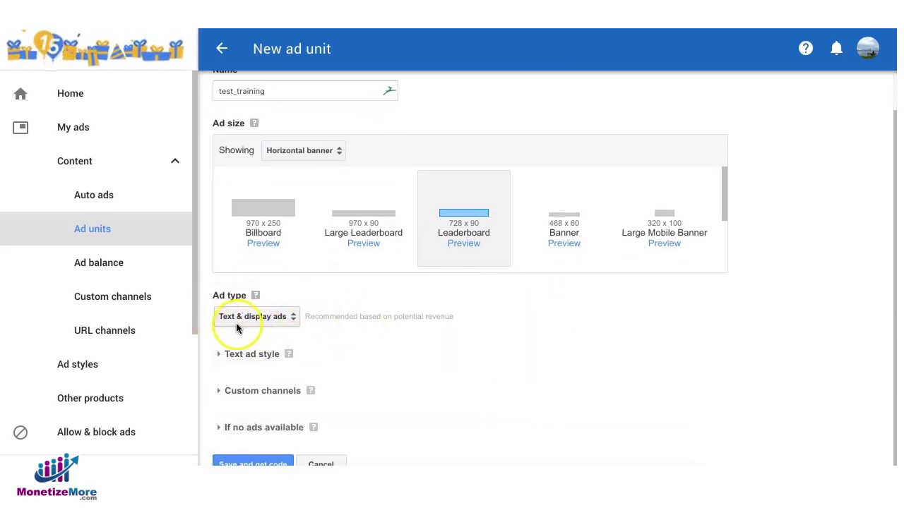
pyautogui.click(240, 354)
pyautogui.scroll(-2, 472, 325)
pyautogui.scroll(-4, 638, 347)
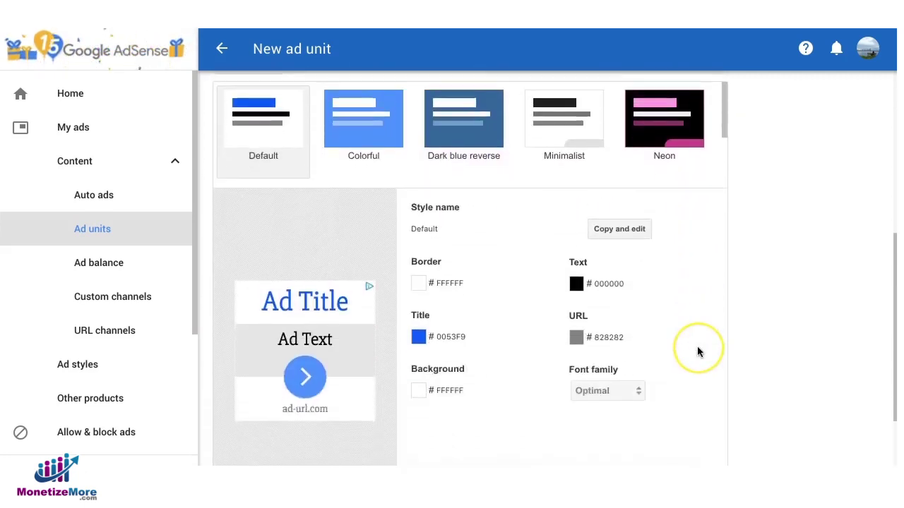
pyautogui.scroll(-2, 697, 346)
pyautogui.scroll(3, 697, 346)
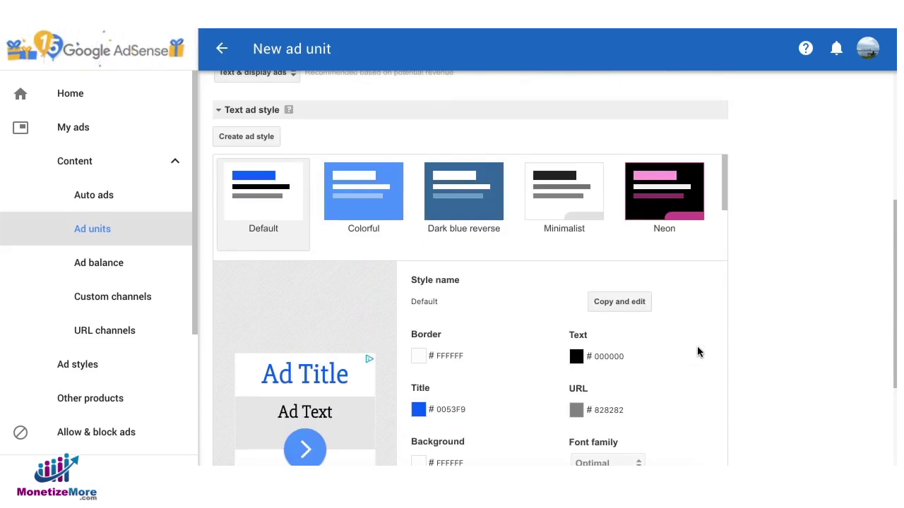
pyautogui.click(249, 140)
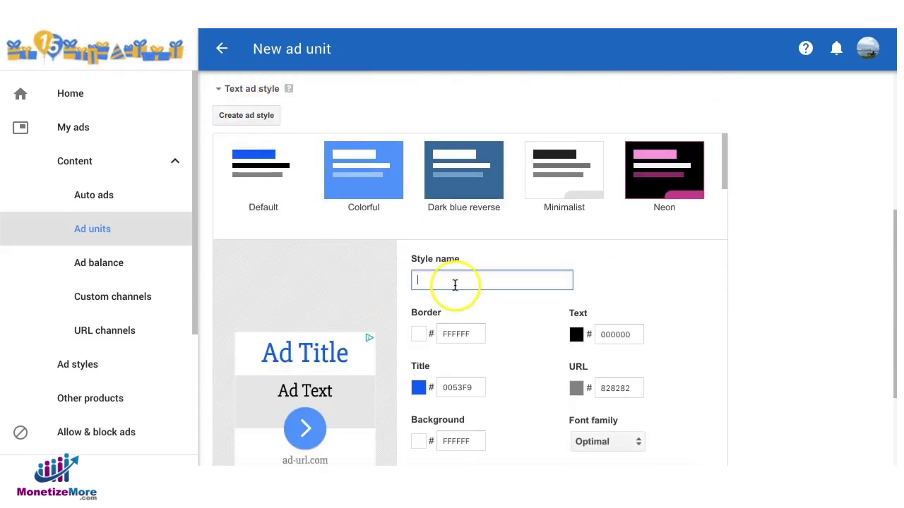
pyautogui.click(455, 285)
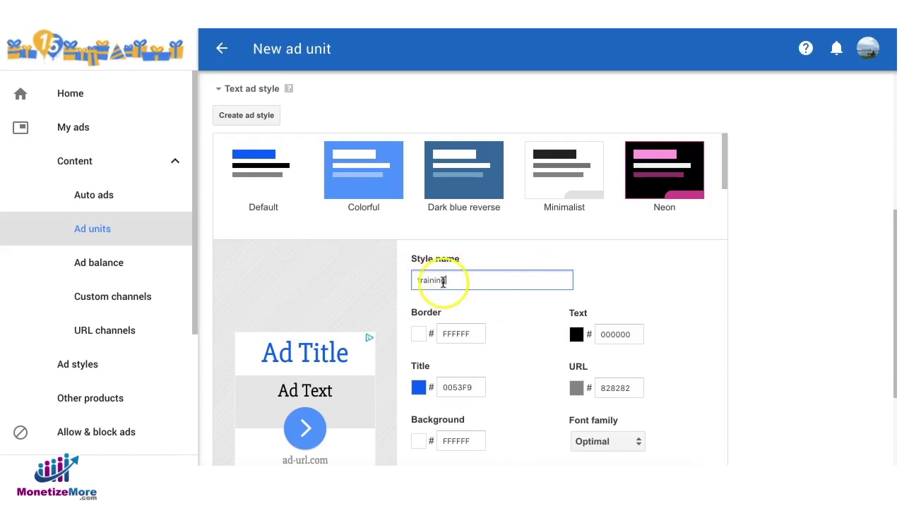
pyautogui.scroll(-2, 494, 275)
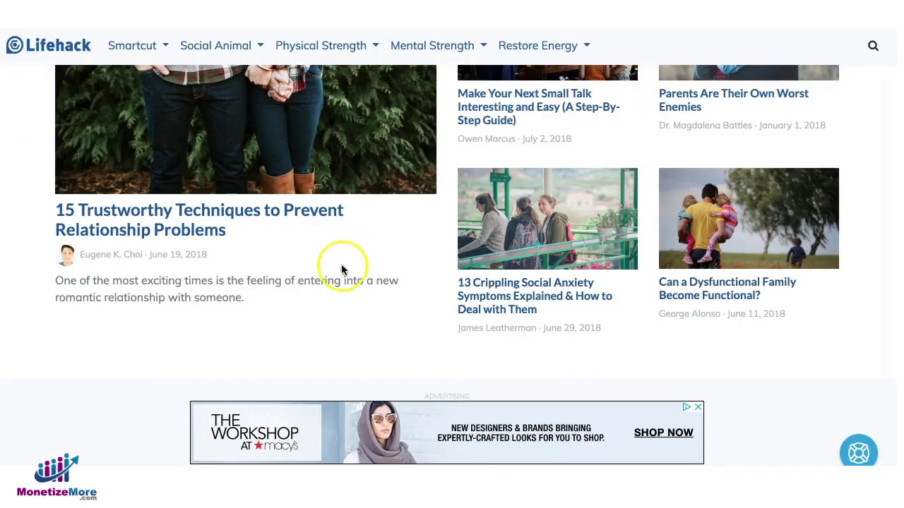
# Switch to the Lifehack homepage and sample the blue of its ebook sign-up button with Digital Color Meter
pyautogui.scroll(10, 341, 268)
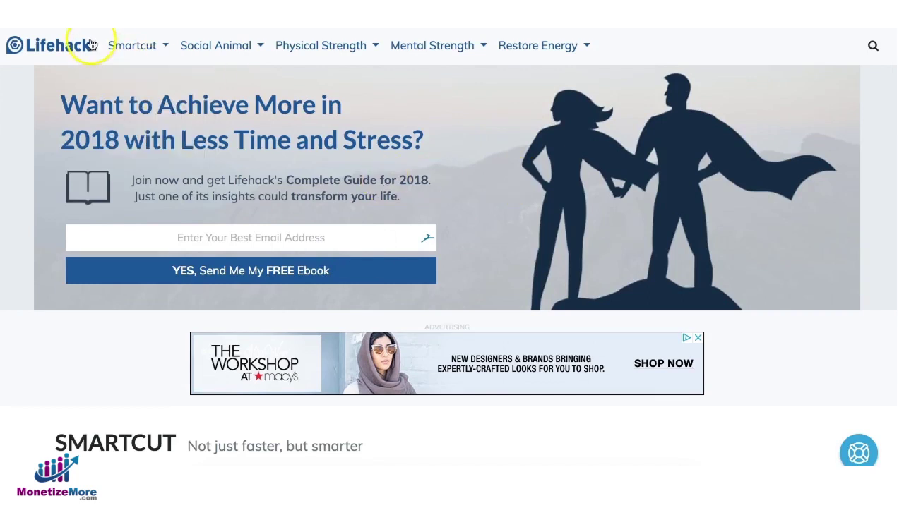
pyautogui.moveTo(442, 55)
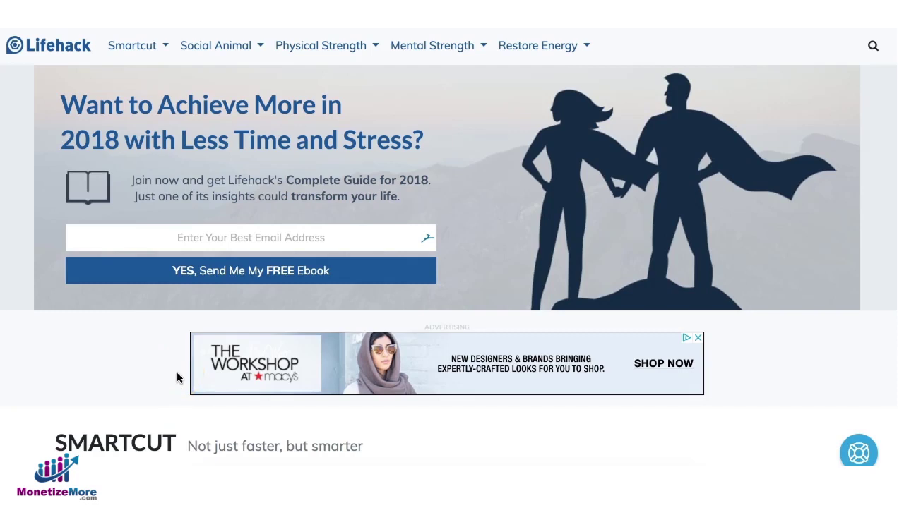
pyautogui.press('super+Tab')
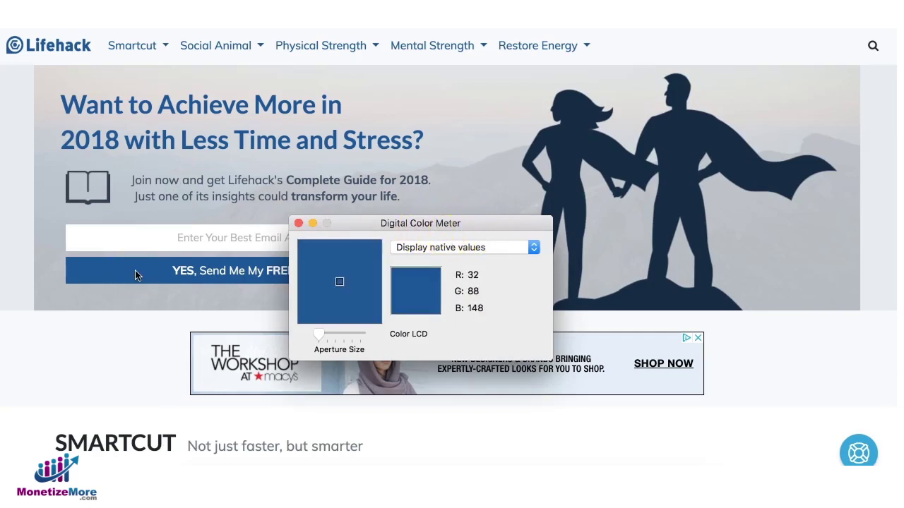
pyautogui.click(120, 276)
pyautogui.click(142, 279)
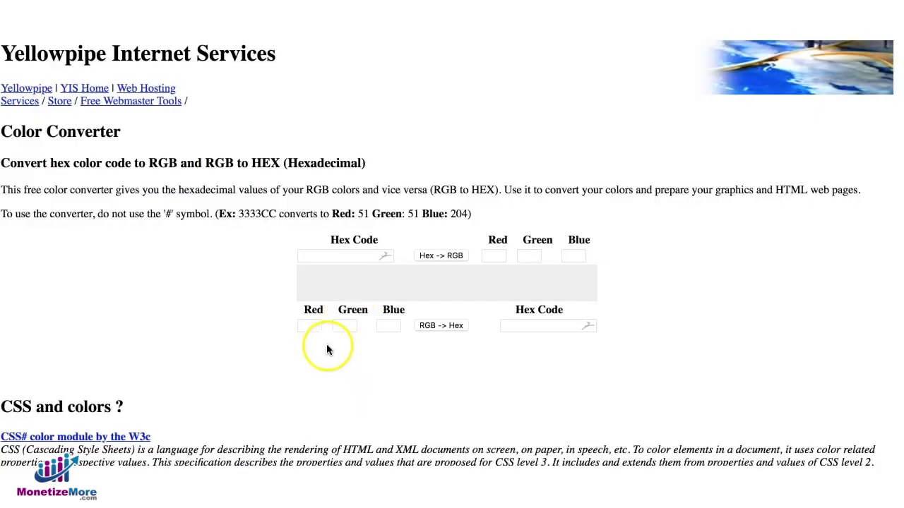
# In the Yellowpipe color converter, convert RGB 32, 88, 148 to a hex code and copy it
pyautogui.click(312, 325)
pyautogui.write('32')
pyautogui.click(346, 326)
pyautogui.write('88')
pyautogui.click(388, 326)
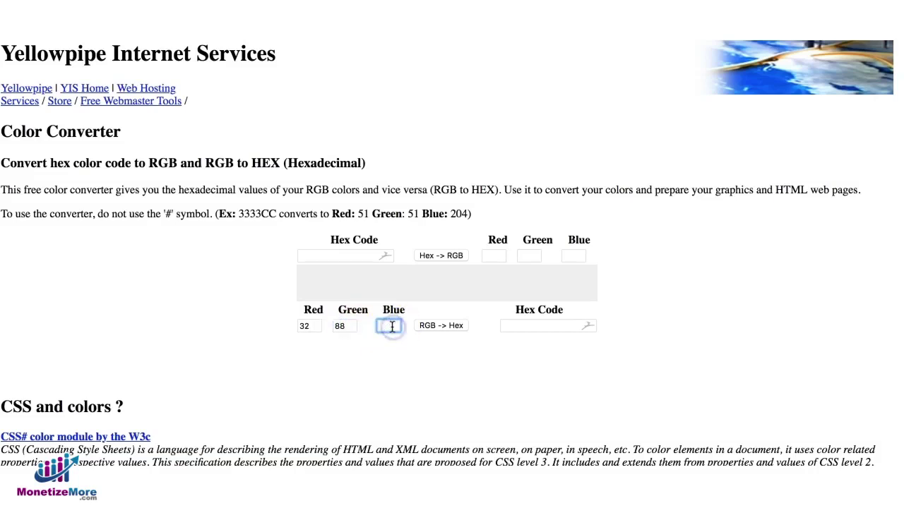
pyautogui.write('148')
pyautogui.click(446, 329)
pyautogui.click(424, 322)
pyautogui.hotkey('ctrl', 'c')
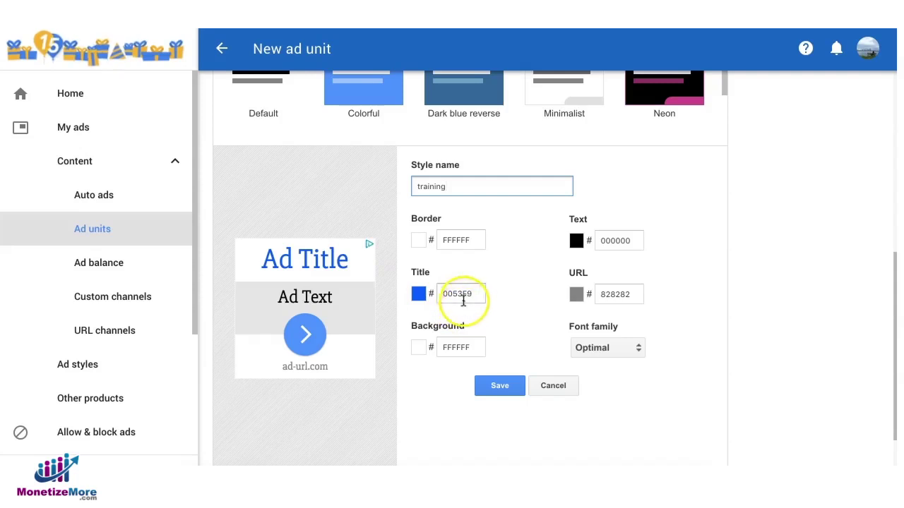
# Back in AdSense, set the training style's title and URL colors to 205894
pyautogui.doubleClick(458, 293)
pyautogui.hotkey('ctrl', 'v')
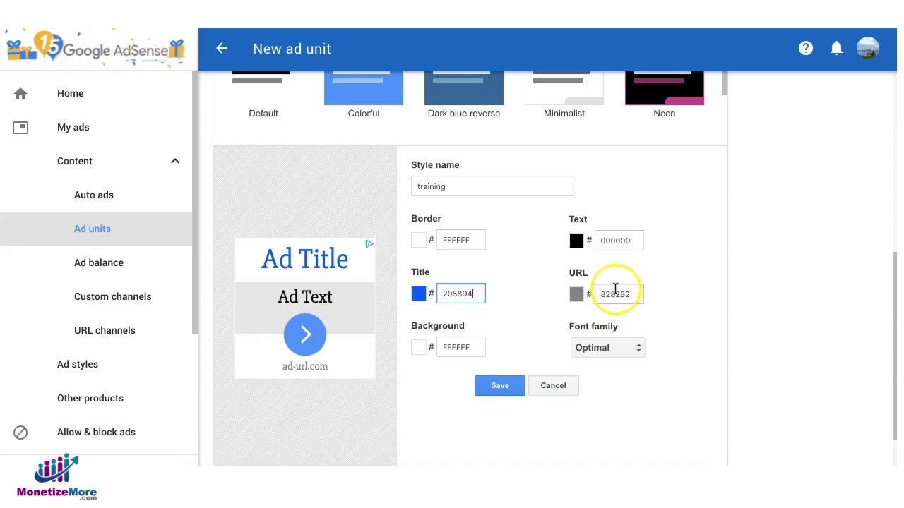
pyautogui.click(621, 241)
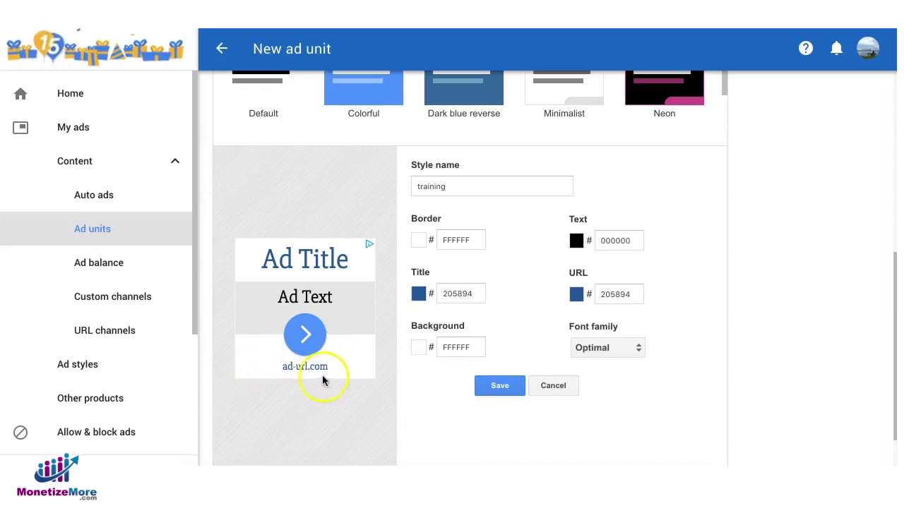
pyautogui.moveTo(636, 294); pyautogui.dragTo(569, 293)
pyautogui.click(670, 300)
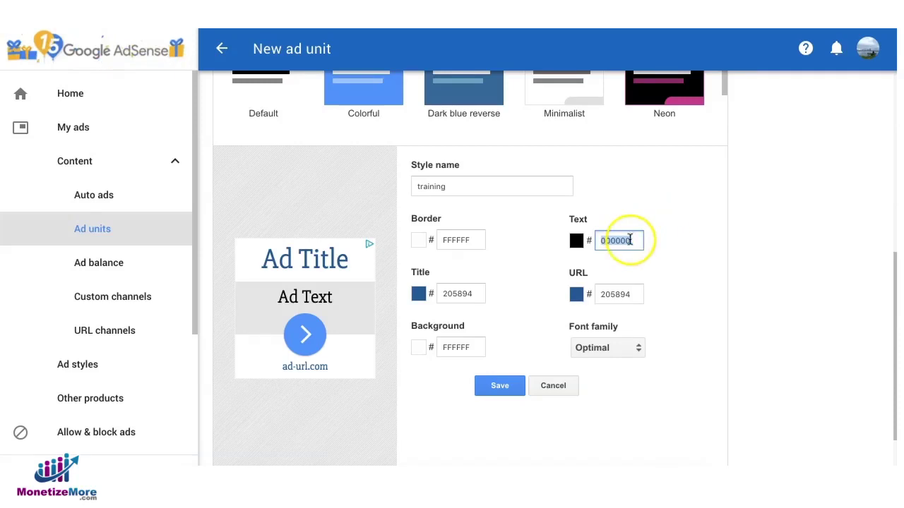
# Switch to the Lifehack career goals article and sample the body text color with Digital Color Meter
pyautogui.click(627, 241)
pyautogui.moveTo(631, 244); pyautogui.dragTo(600, 239)
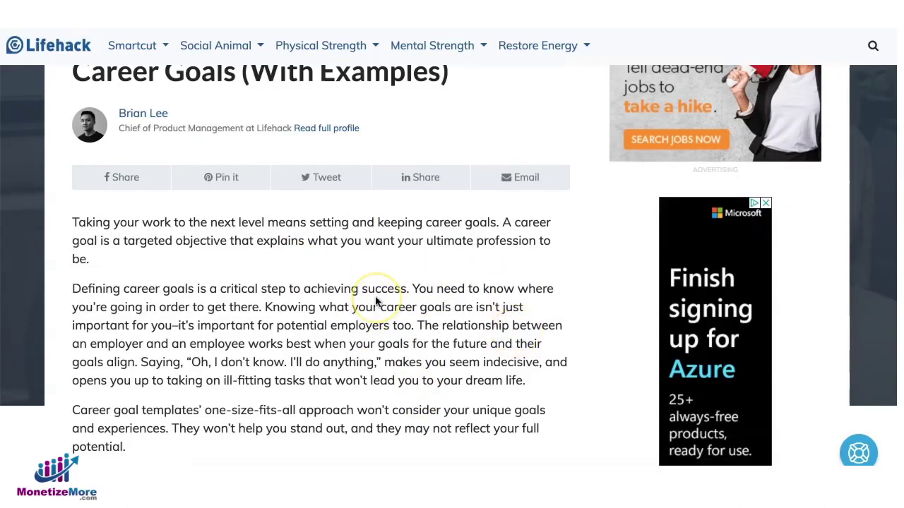
pyautogui.click(621, 464)
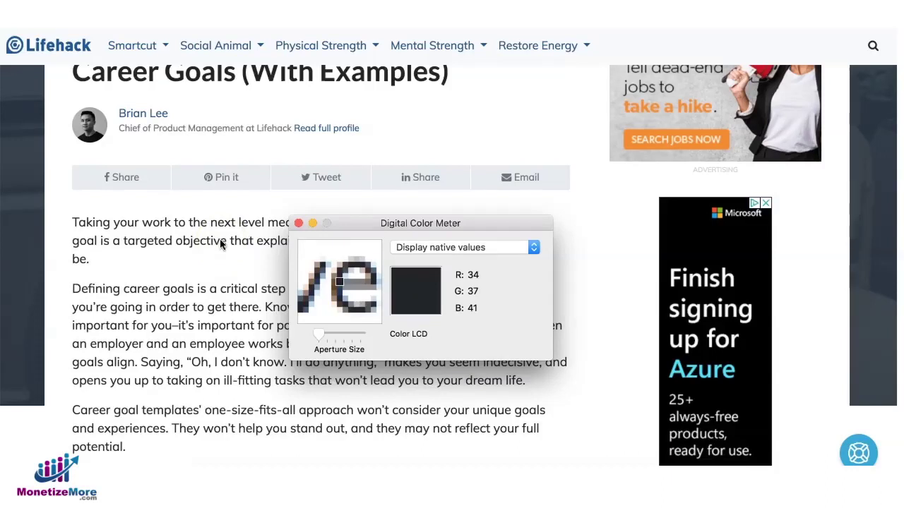
pyautogui.click(227, 228)
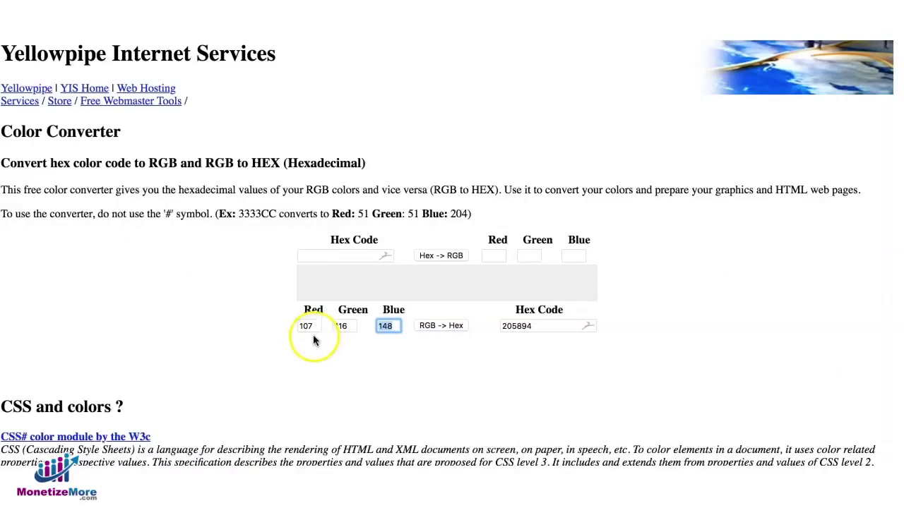
# In the Yellowpipe color converter, convert RGB 34, 37, 41 to a hex code and copy it
pyautogui.moveTo(315, 341); pyautogui.dragTo(266, 327)
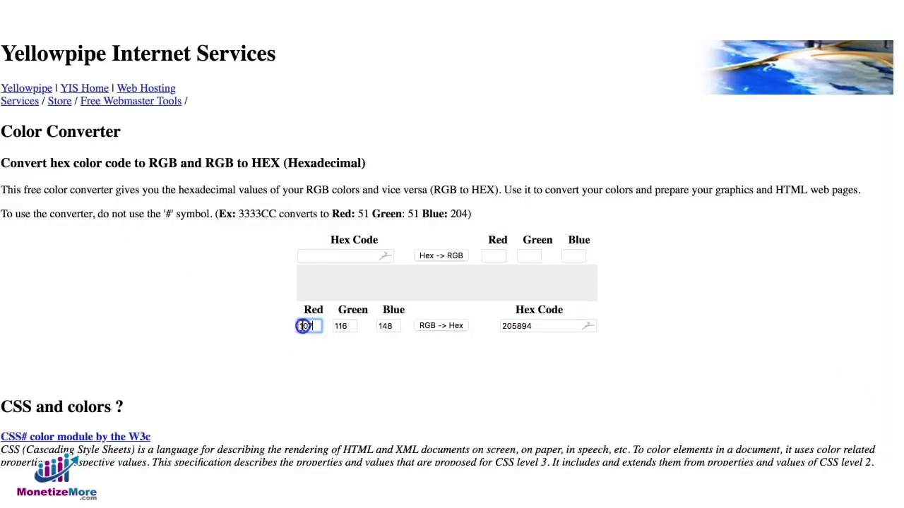
pyautogui.write('34')
pyautogui.moveTo(352, 329); pyautogui.dragTo(332, 327)
pyautogui.write('37')
pyautogui.click(392, 327)
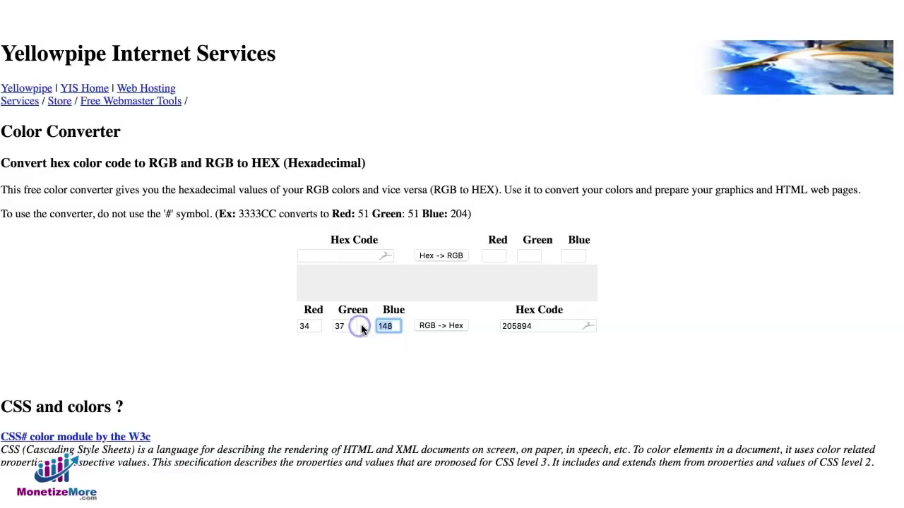
pyautogui.click(454, 330)
pyautogui.doubleClick(534, 332)
pyautogui.hotkey('ctrl', 'c')
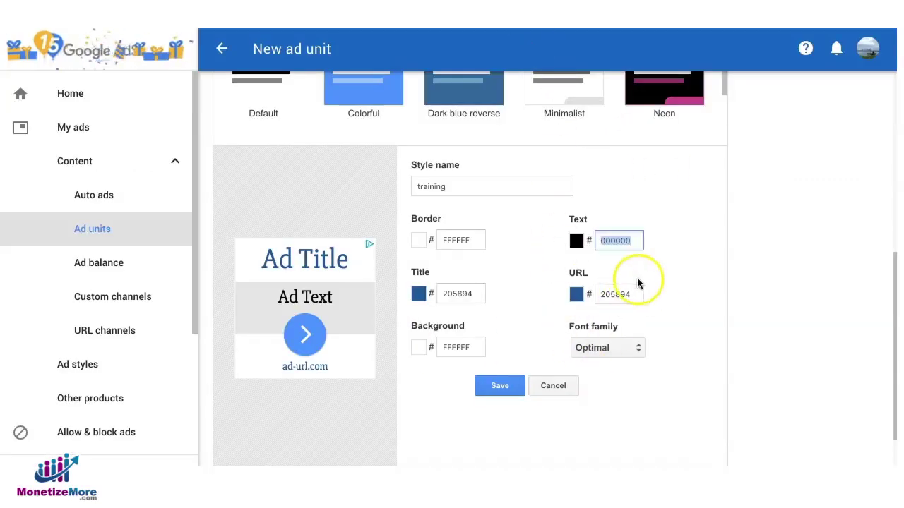
# Back in AdSense, set the training style's text color to 222529
pyautogui.moveTo(626, 241); pyautogui.dragTo(554, 233)
pyautogui.hotkey('ctrl', 'v')
pyautogui.click(680, 262)
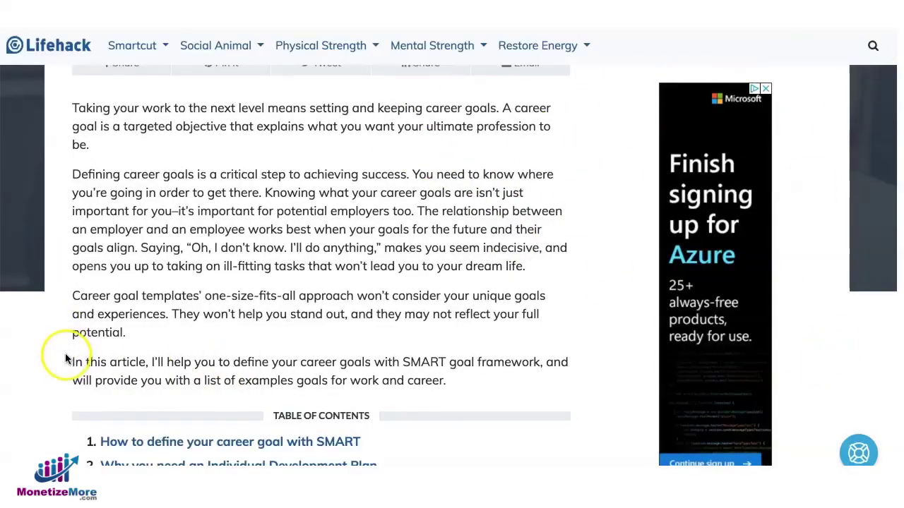
# Check the article page's look and the available font families, keep Optimal, and save the training ad style
pyautogui.scroll(-3, 65, 358)
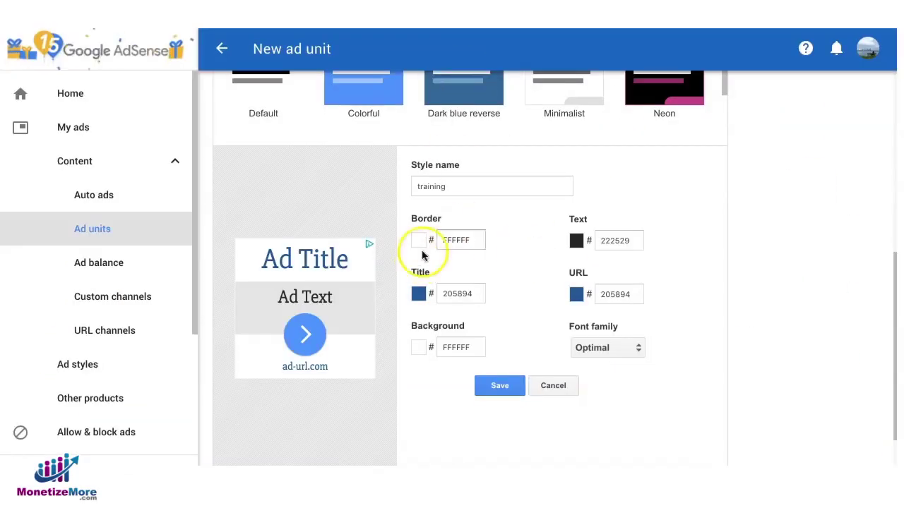
pyautogui.click(610, 348)
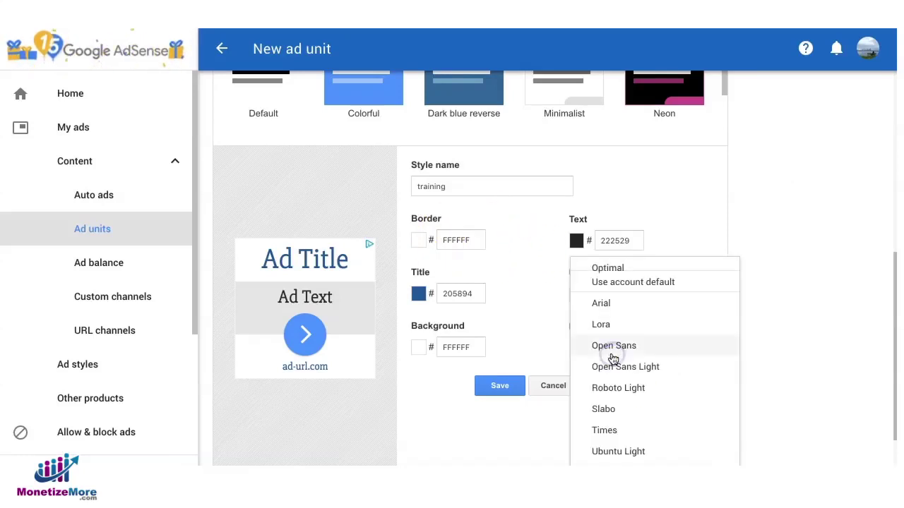
pyautogui.click(539, 321)
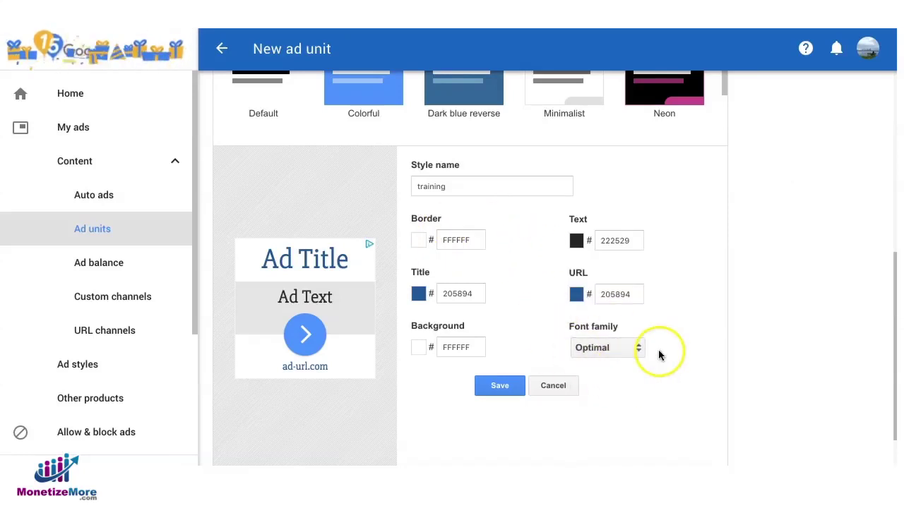
pyautogui.click(500, 386)
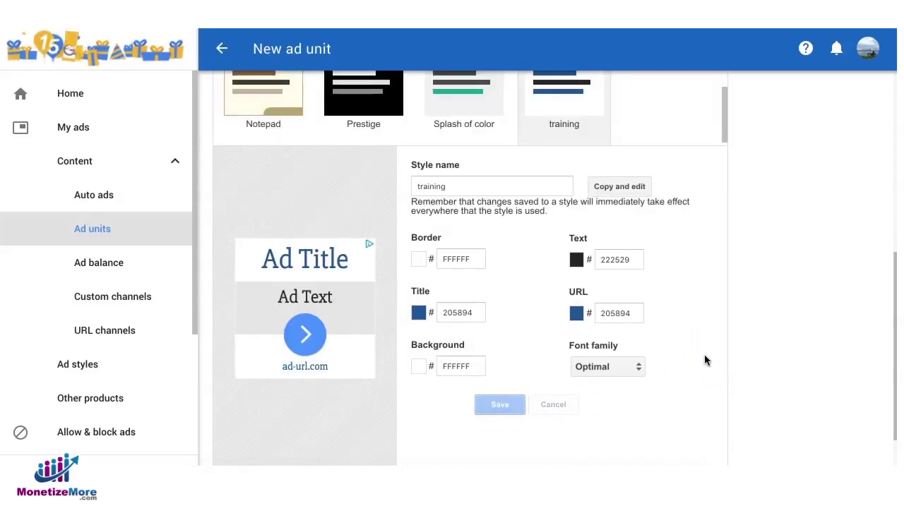
# Review the ad unit's name, size and text ad style through to the end of the form
pyautogui.scroll(4, 671, 363)
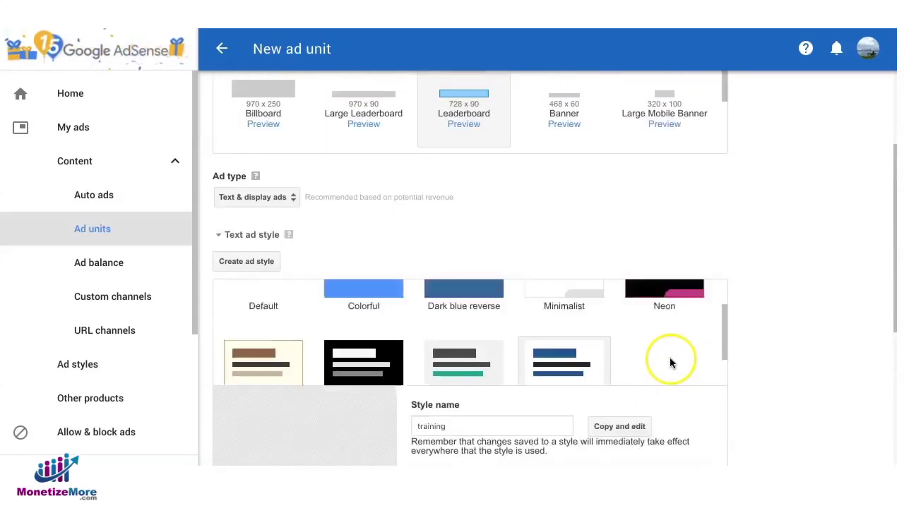
pyautogui.scroll(2, 601, 232)
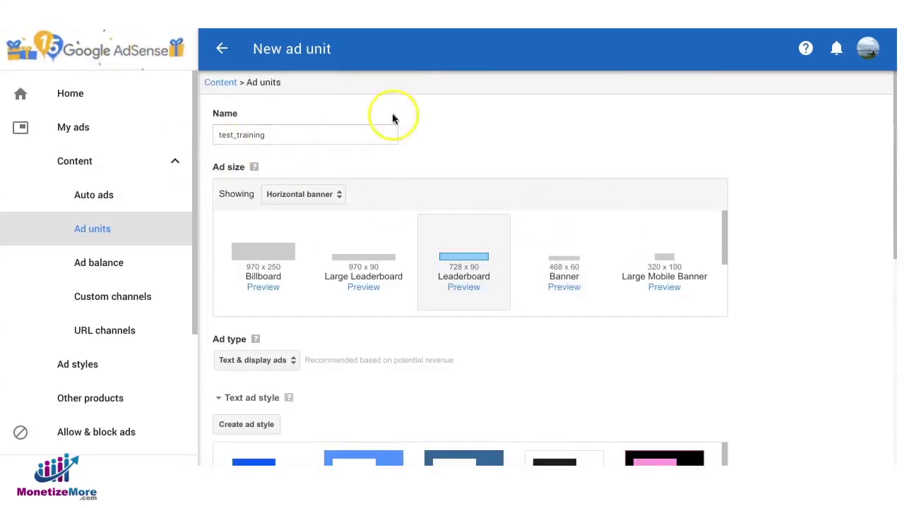
pyautogui.scroll(-6, 729, 334)
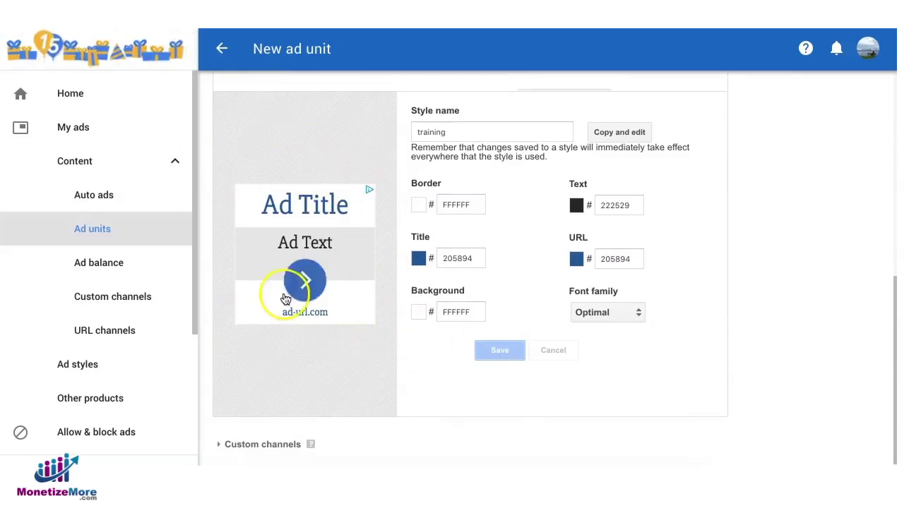
pyautogui.scroll(-1, 512, 434)
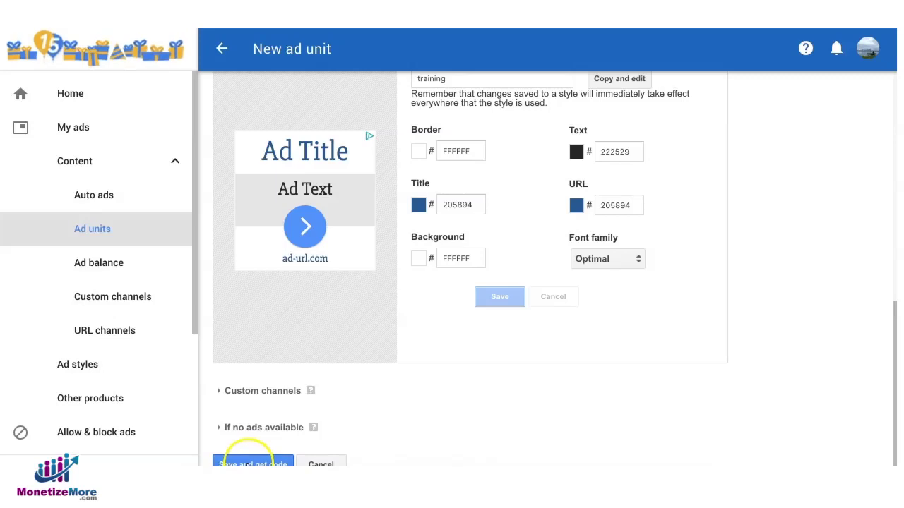
# Save the ad unit to get its code, select the whole asynchronous ad code, and close the code dialog
pyautogui.click(248, 464)
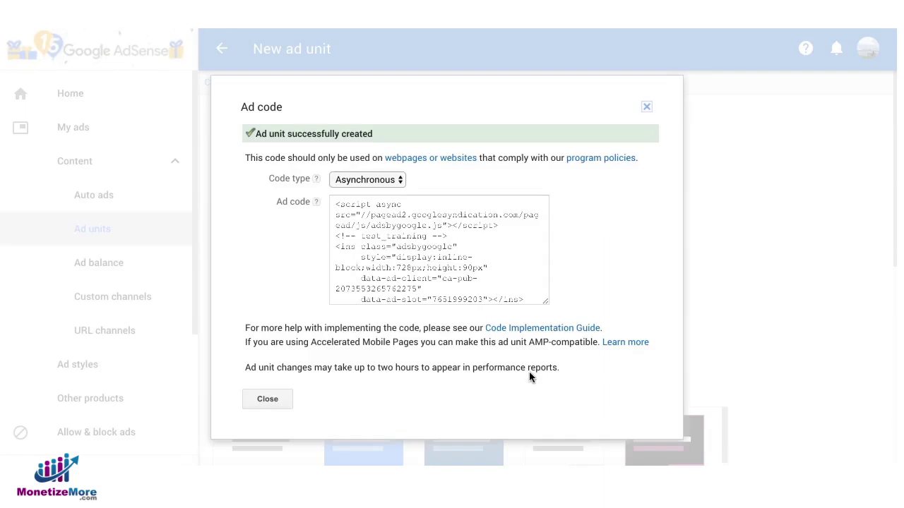
pyautogui.click(373, 208)
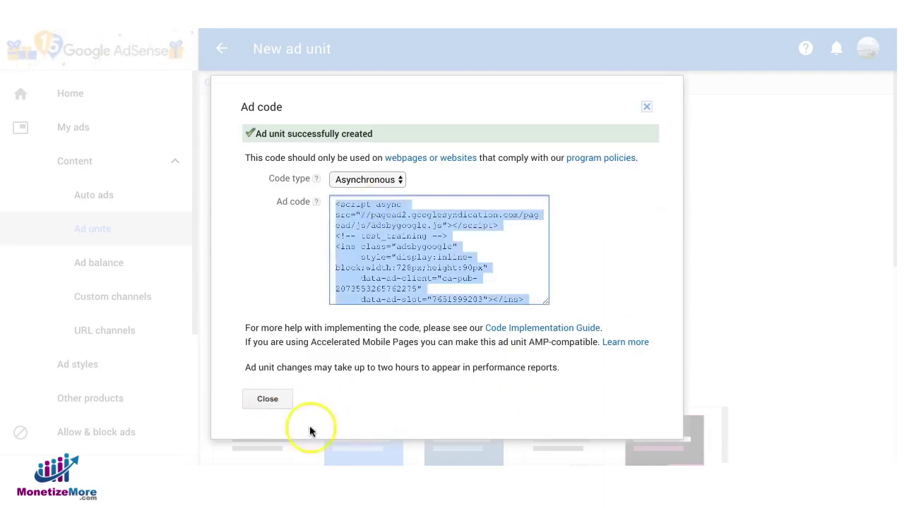
pyautogui.click(269, 399)
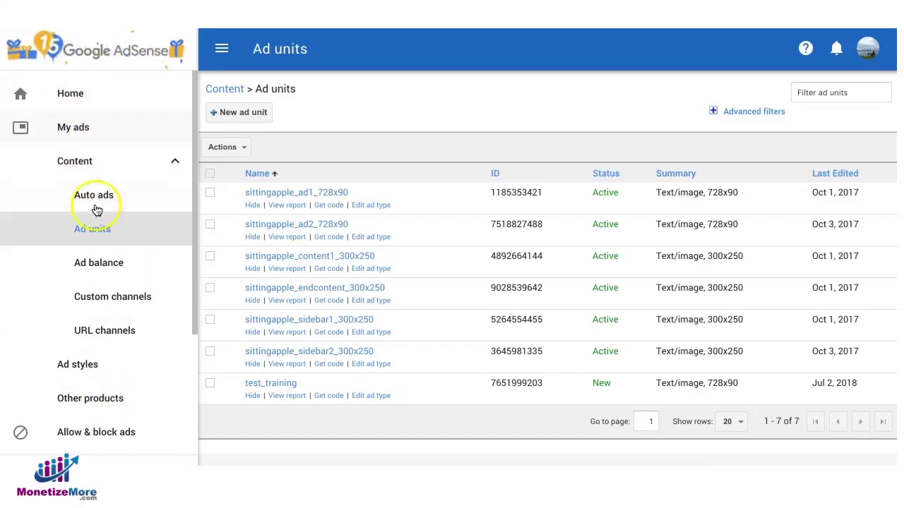
# Go to the optimization experiments and start a new ad unit settings experiment
pyautogui.scroll(-3, 84, 223)
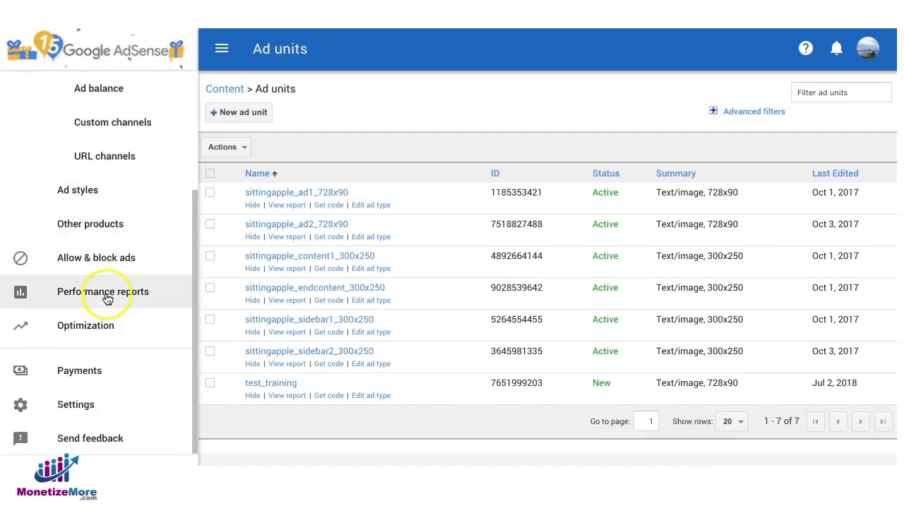
pyautogui.click(84, 327)
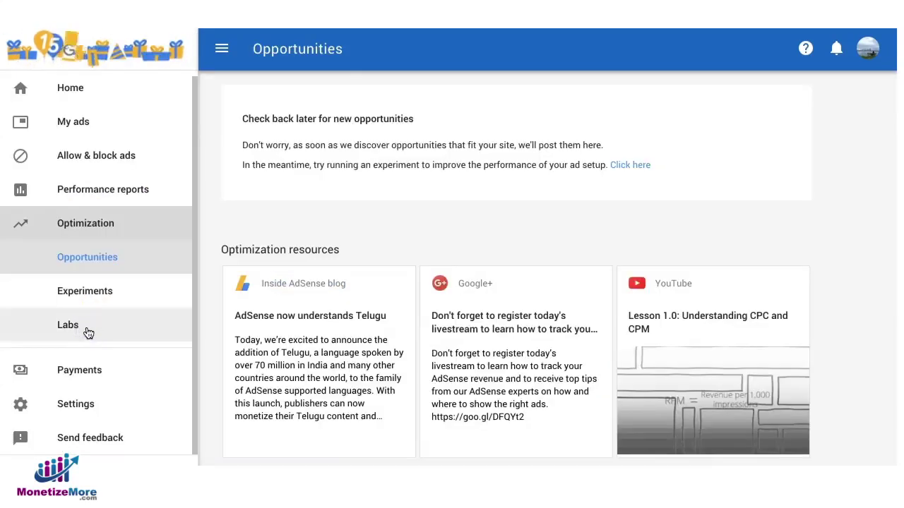
pyautogui.click(94, 293)
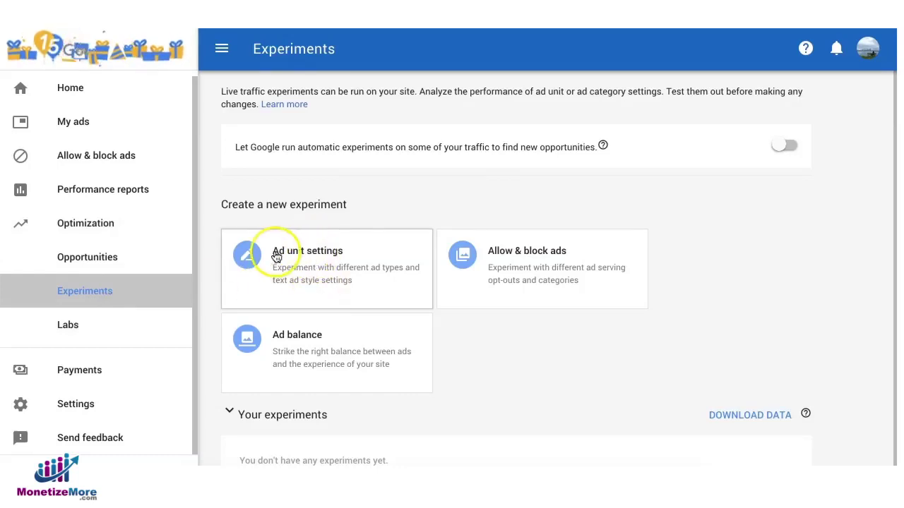
pyautogui.click(309, 260)
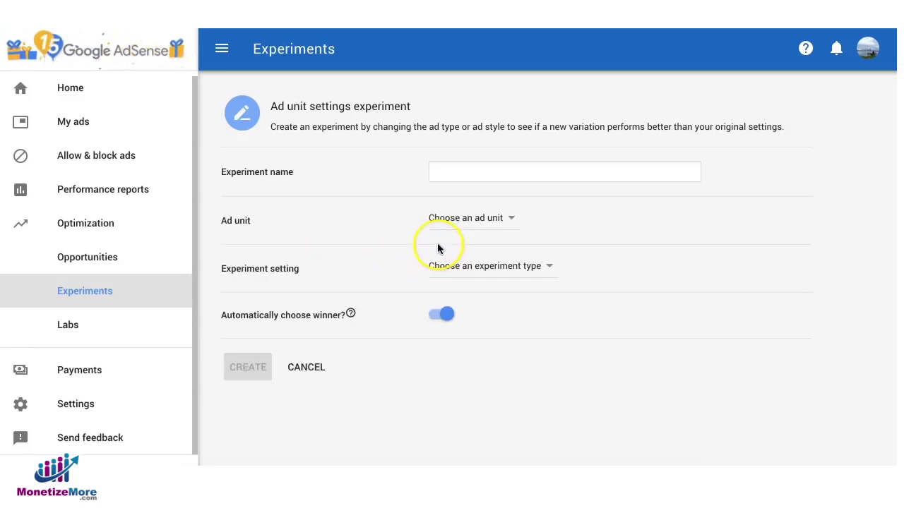
# Name the experiment "test training" and choose test_training as its ad unit
pyautogui.click(460, 170)
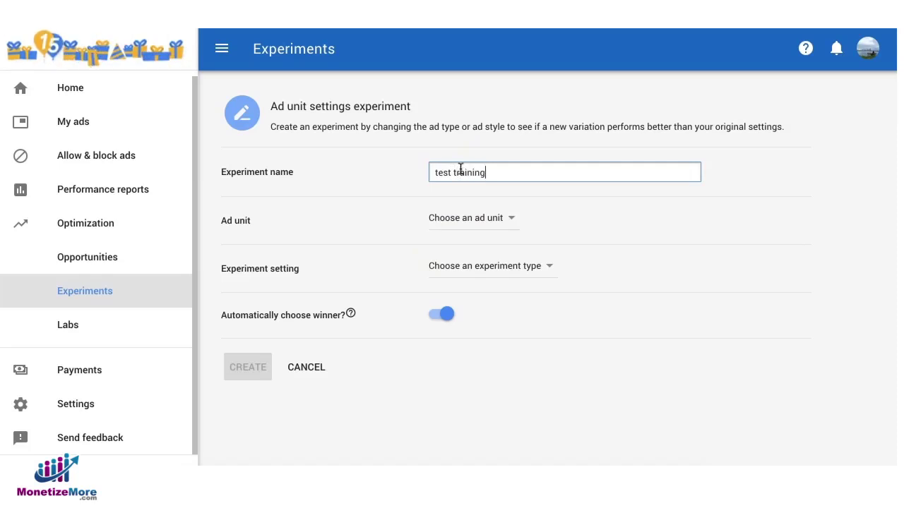
pyautogui.write('test training')
pyautogui.click(468, 223)
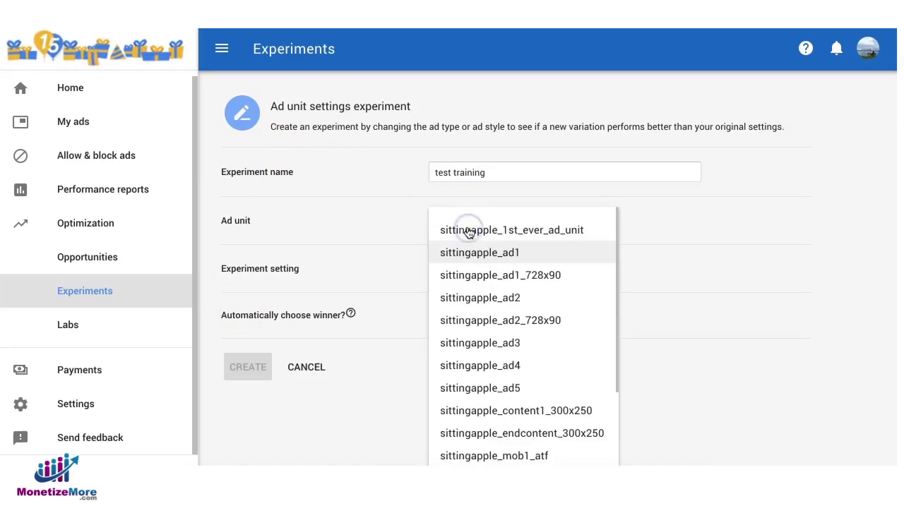
pyautogui.scroll(-2, 459, 254)
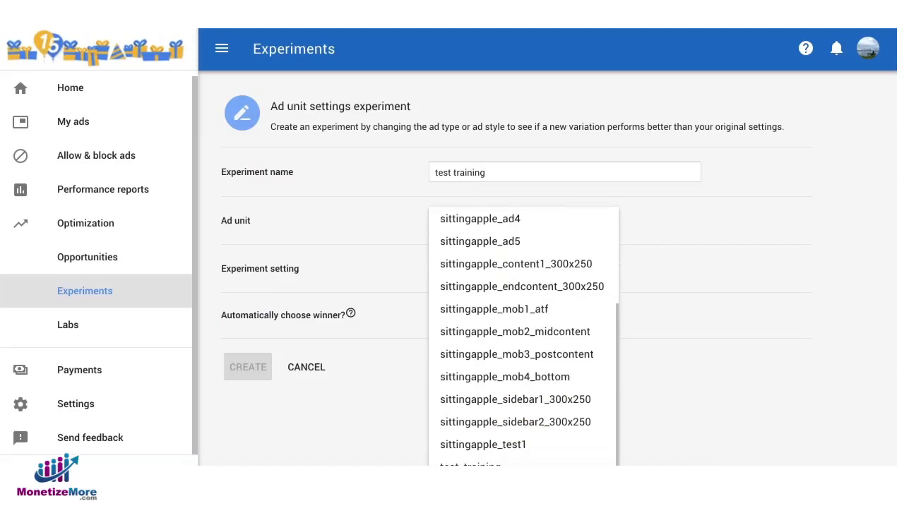
pyautogui.click(469, 462)
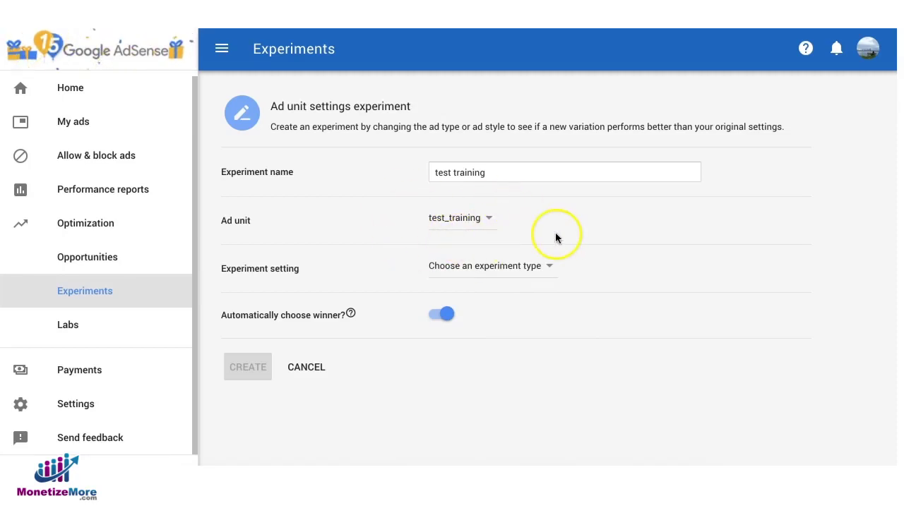
# Make Text ad style the experiment setting and choose the Google default style for the variation
pyautogui.click(521, 268)
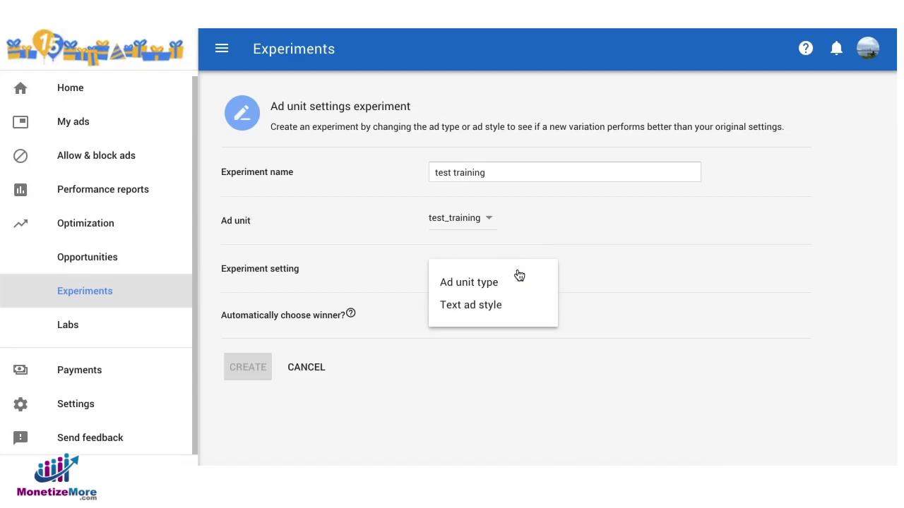
pyautogui.click(513, 277)
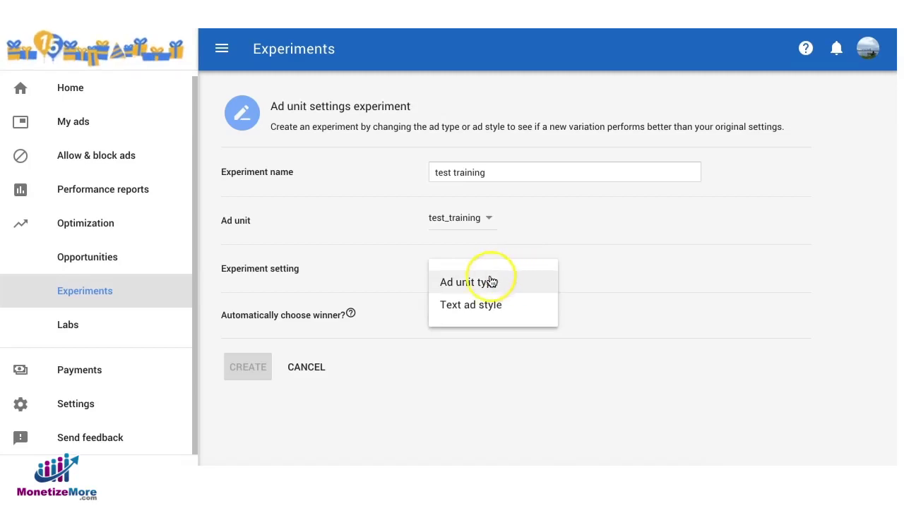
pyautogui.click(476, 313)
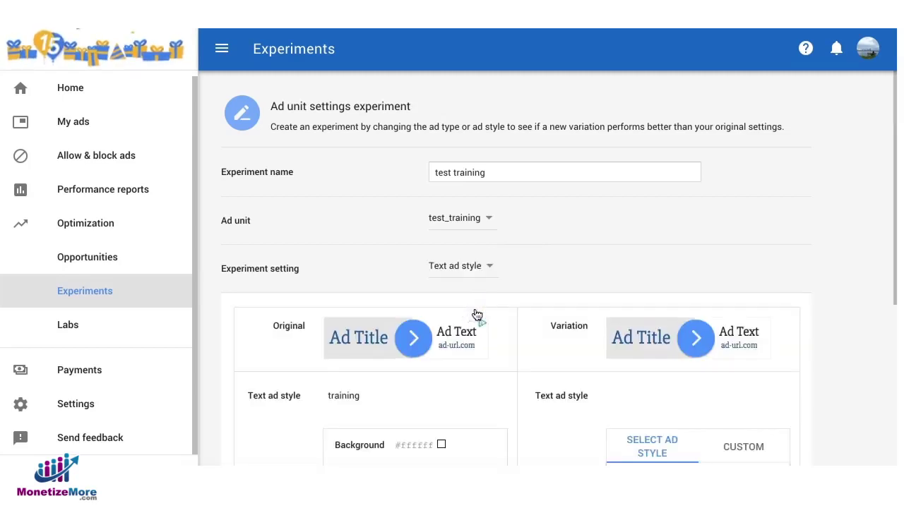
pyautogui.scroll(-3, 476, 312)
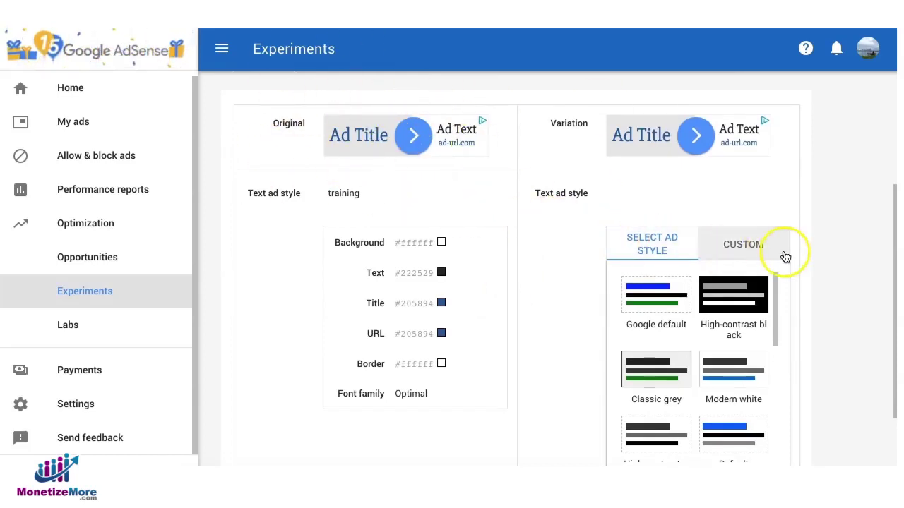
pyautogui.click(730, 245)
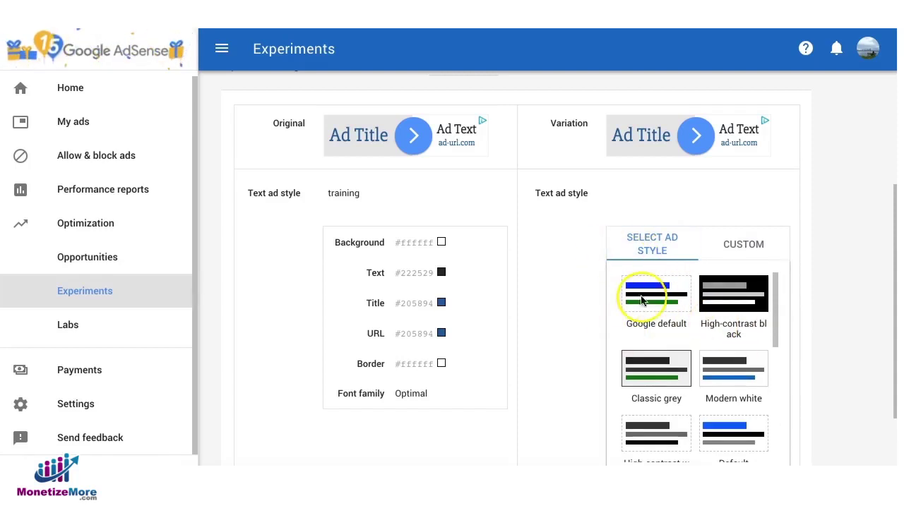
pyautogui.click(664, 313)
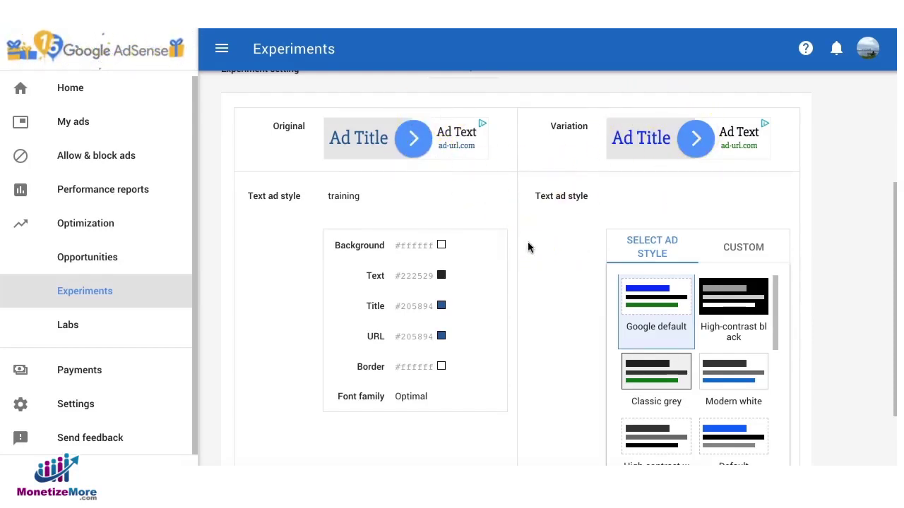
# Turn off automatic winner selection, compare the original with the variation, and create the experiment
pyautogui.scroll(-3, 527, 241)
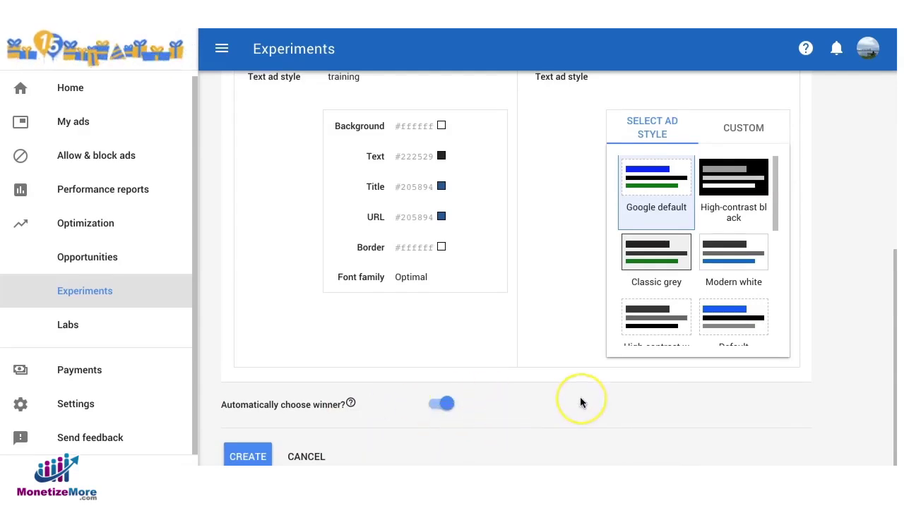
pyautogui.click(463, 397)
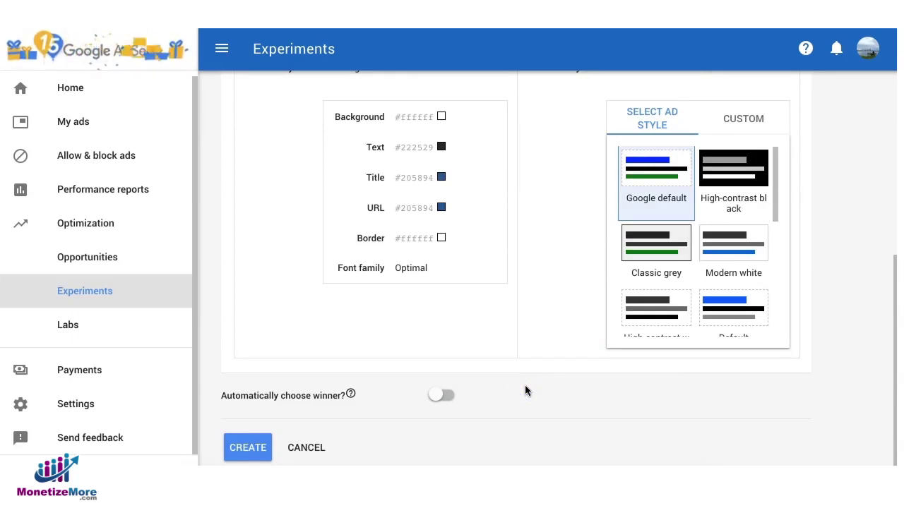
pyautogui.scroll(3, 524, 391)
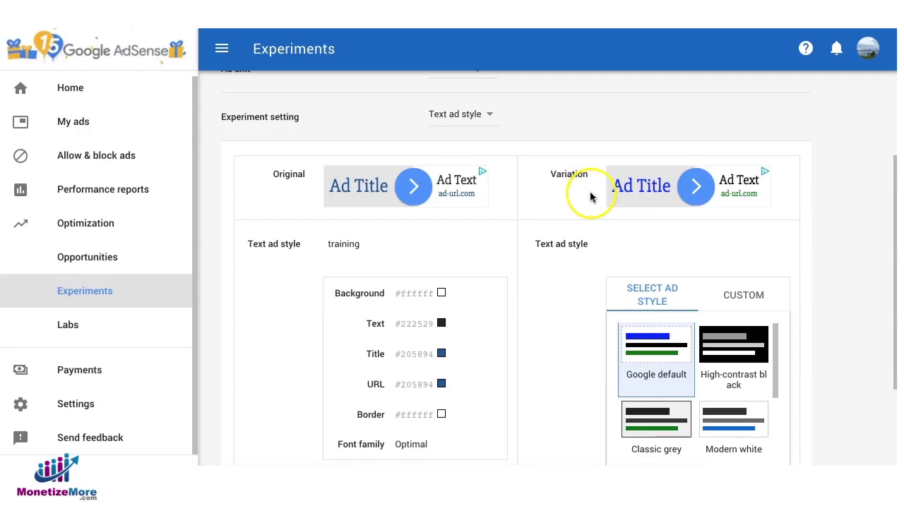
pyautogui.scroll(-3, 514, 298)
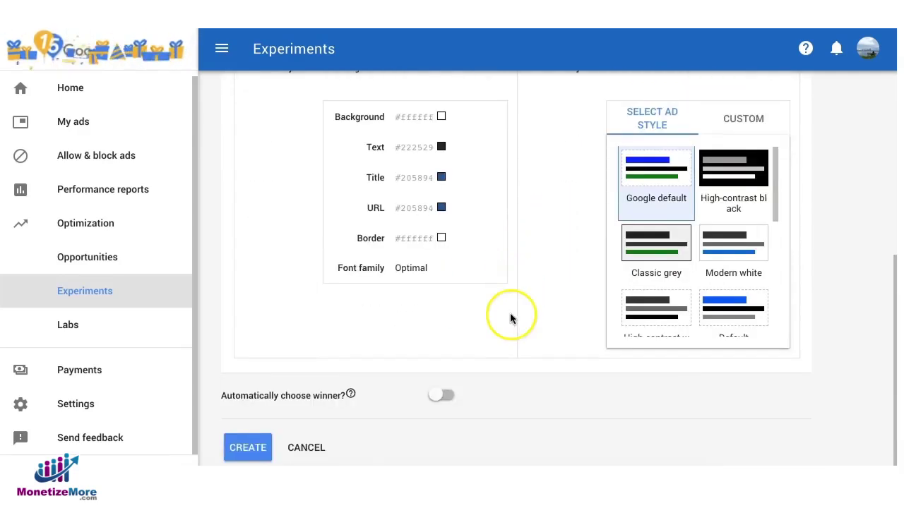
pyautogui.click(244, 452)
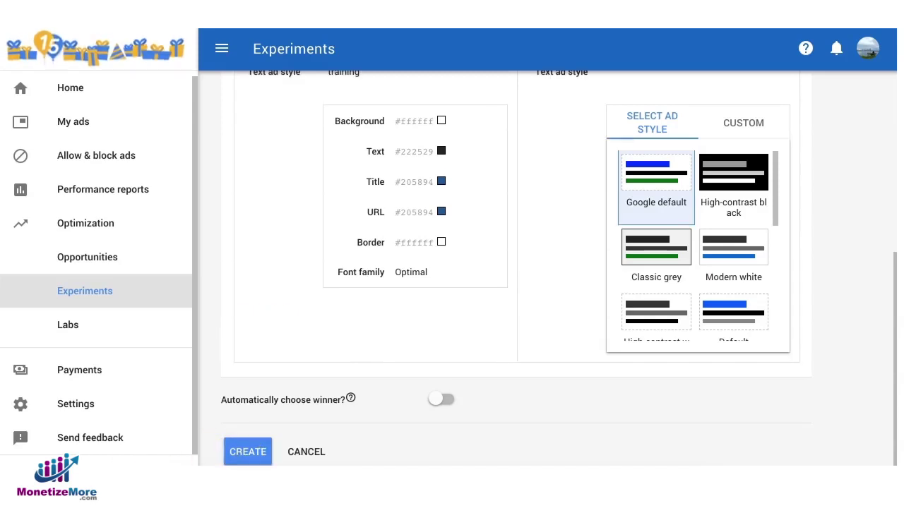
pyautogui.click(248, 448)
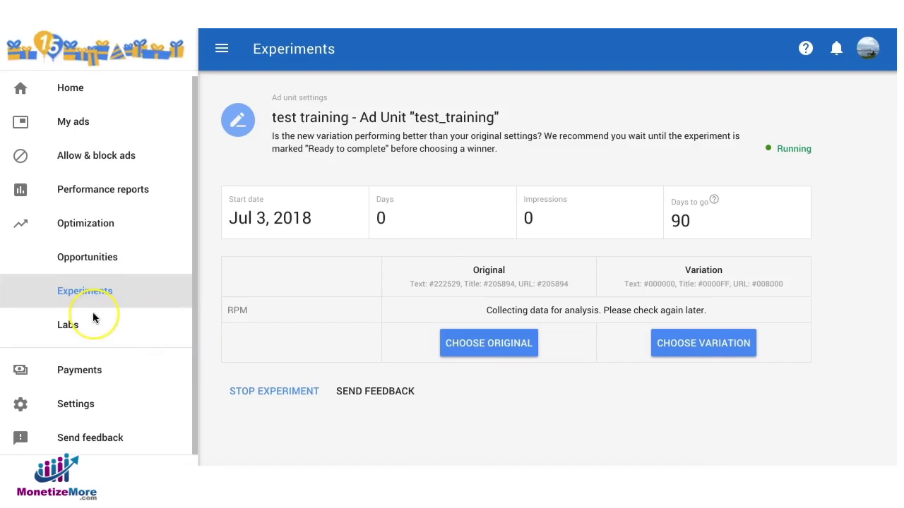
# Return to the ad units list and start a new ad unit with its text ad style options expanded
pyautogui.scroll(1, 92, 318)
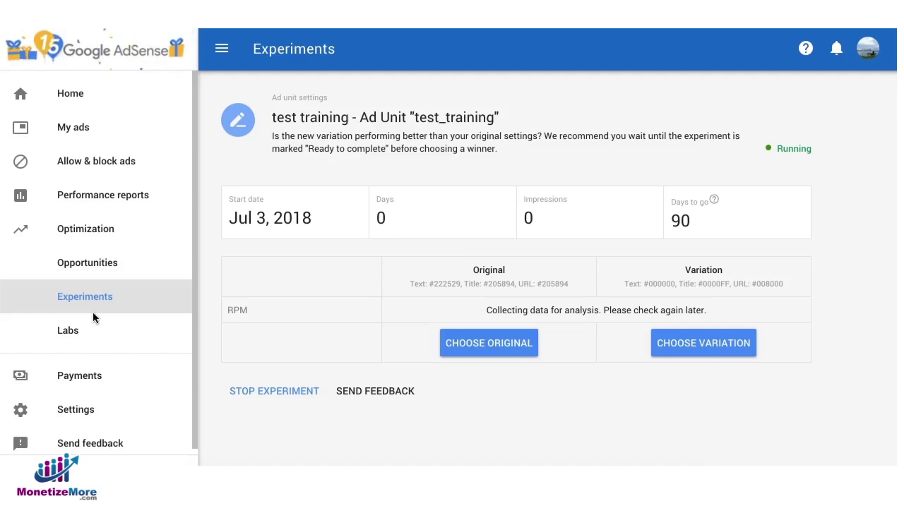
pyautogui.click(81, 131)
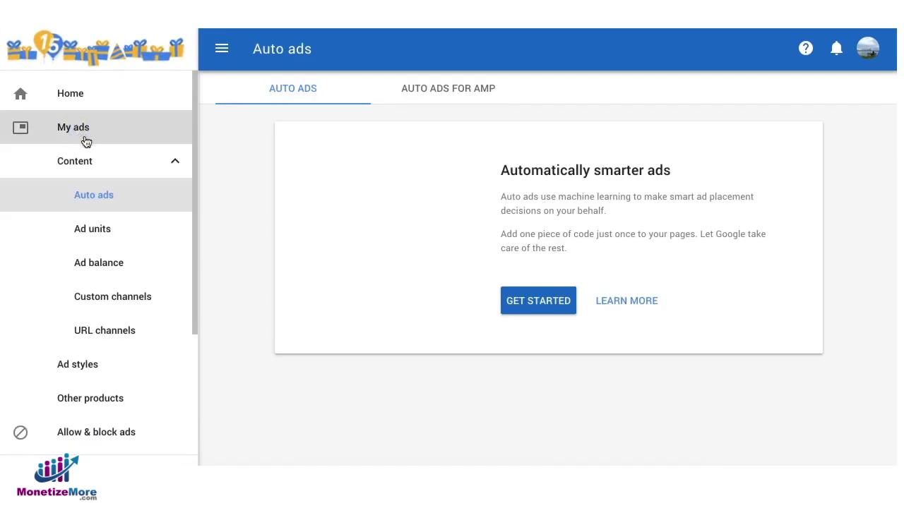
pyautogui.click(112, 235)
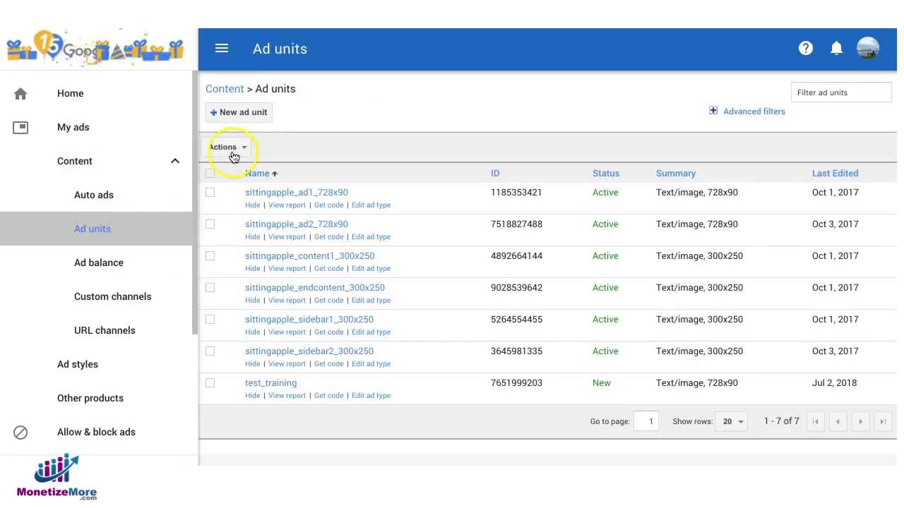
pyautogui.click(247, 116)
pyautogui.click(292, 363)
# Select the saved training text ad style and start creating another ad style from its colors
pyautogui.scroll(-4, 459, 332)
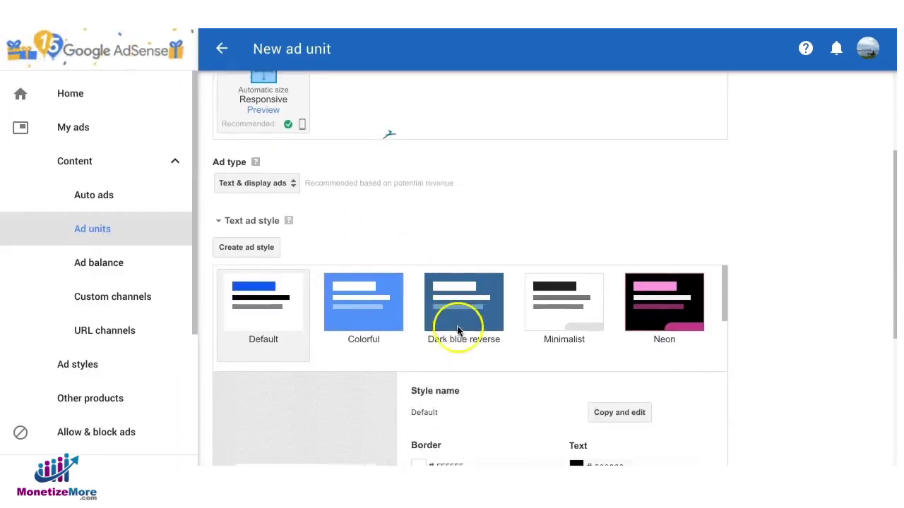
pyautogui.scroll(-2, 721, 254)
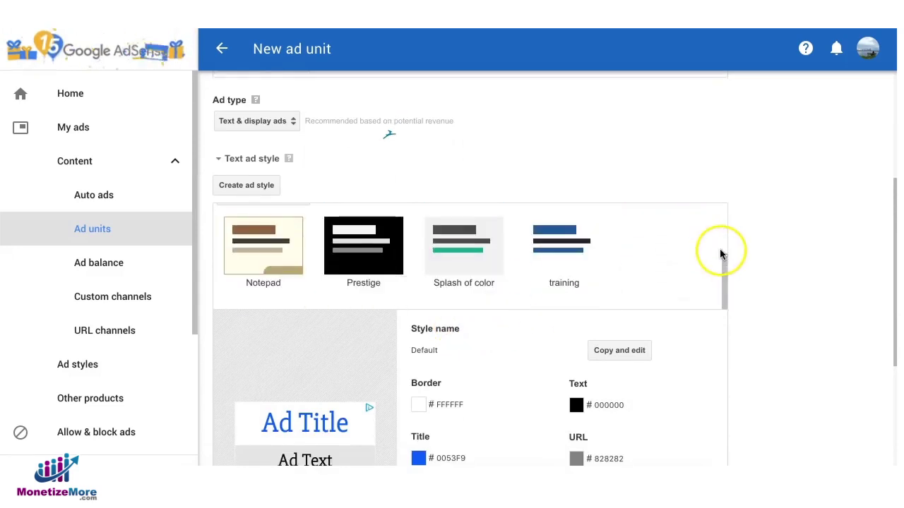
pyautogui.click(563, 280)
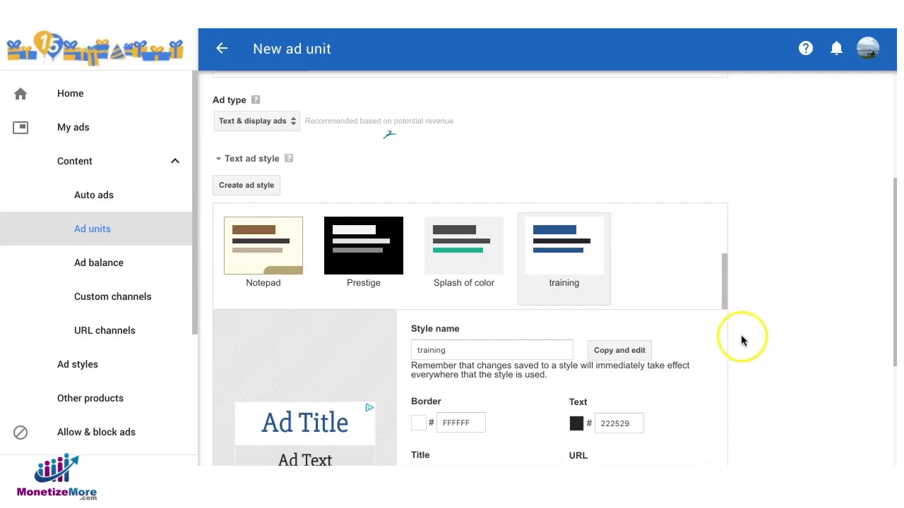
pyautogui.scroll(3, 686, 296)
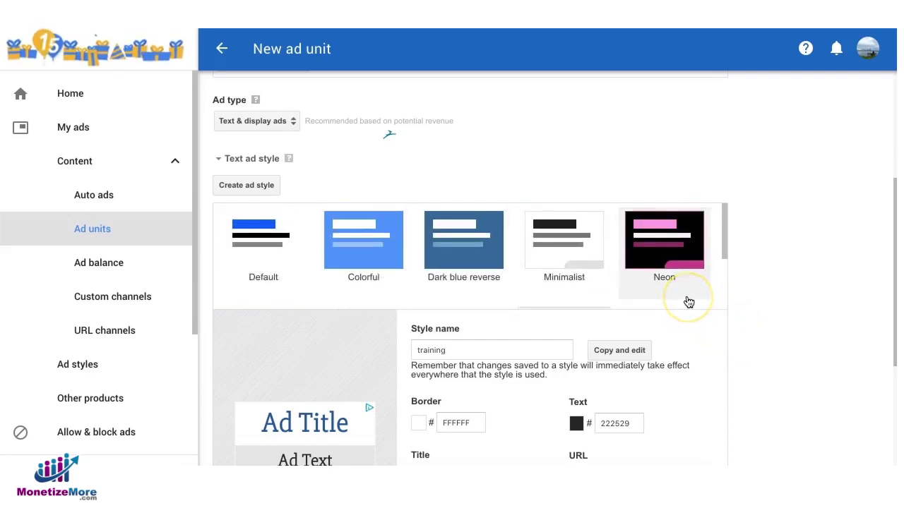
pyautogui.click(253, 190)
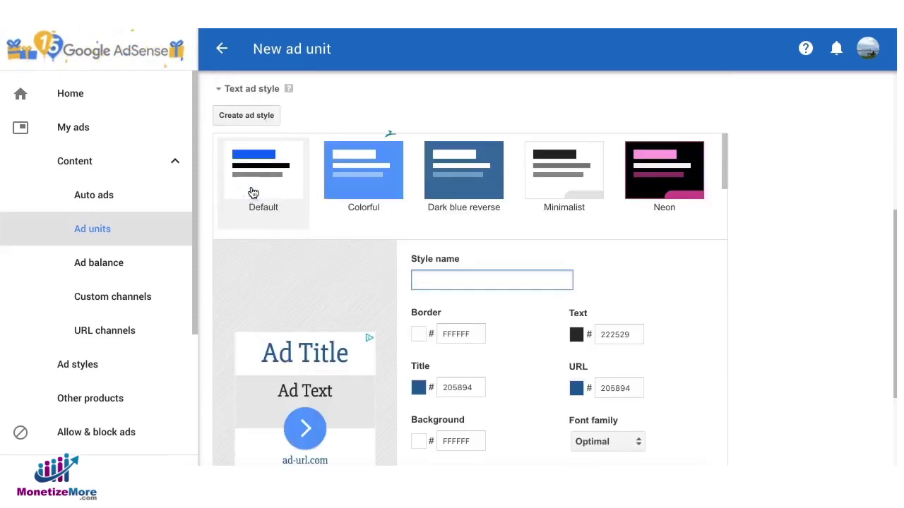